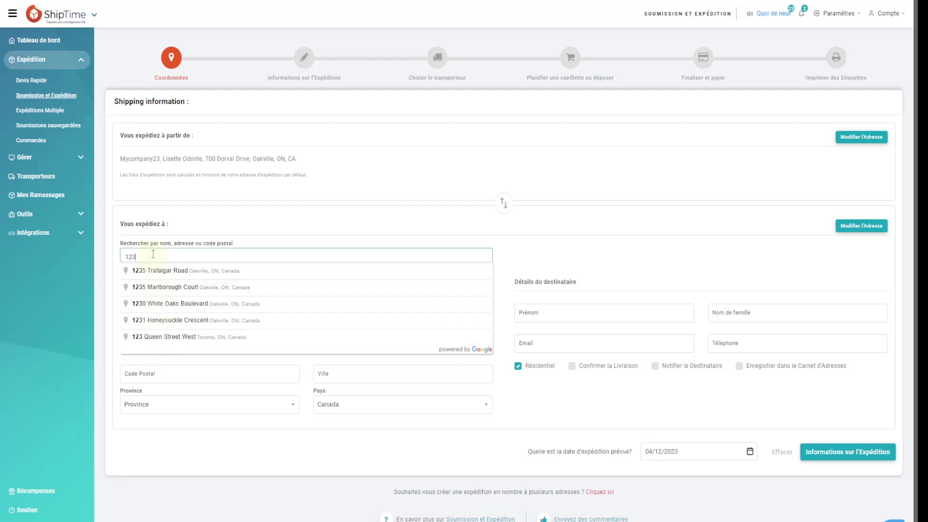
Replace the text in the recipient address search with "empi" to look up the saved Empire State Books contact
key("BackSpace")
key("BackSpace")
key("BackSpace")
type("em")
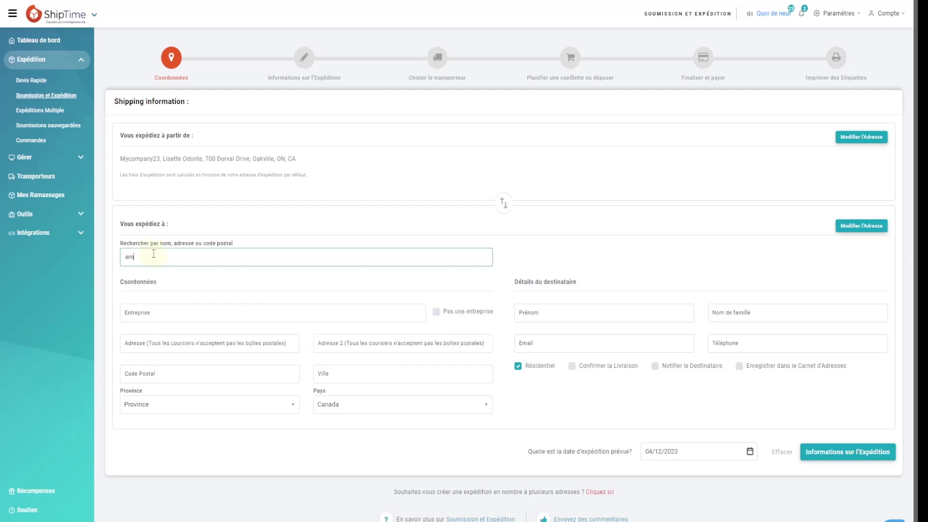
type("pi")
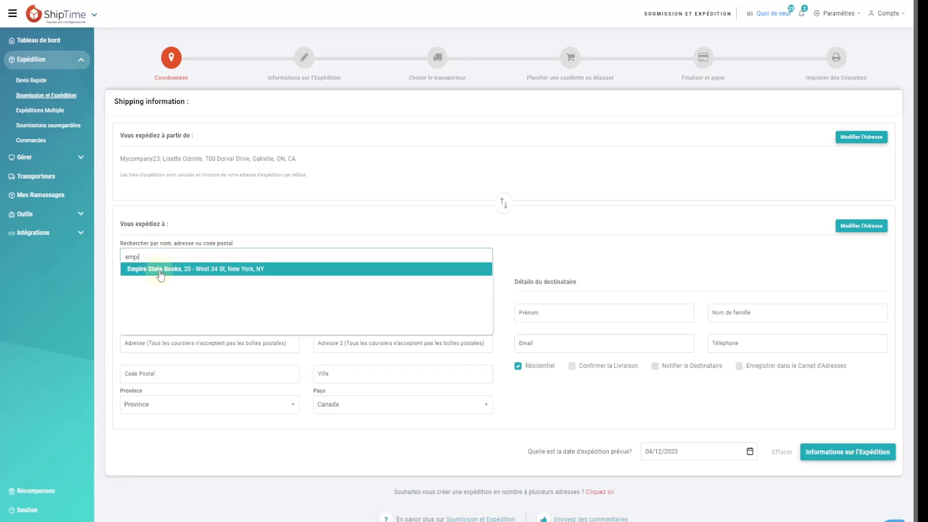
Set Empire State Books from the saved addresses as the shipment's destination
left_click(851, 226)
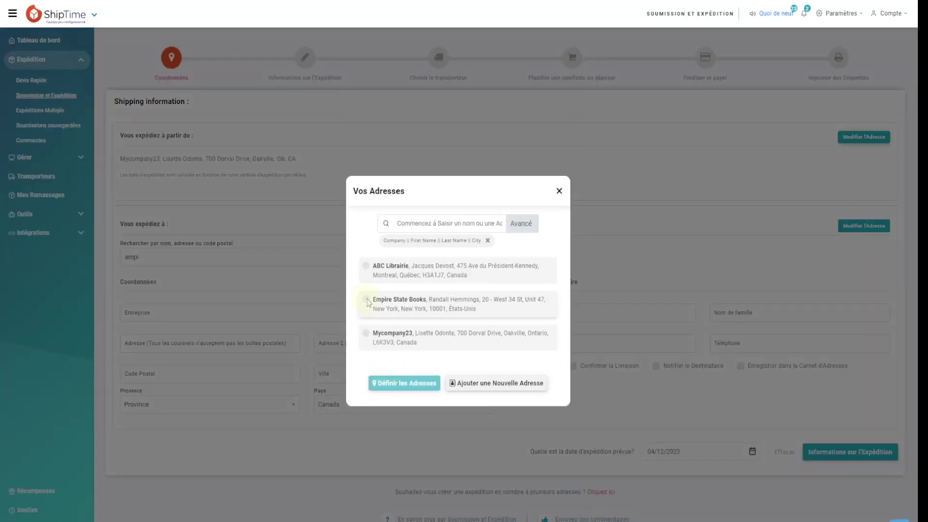
left_click(366, 301)
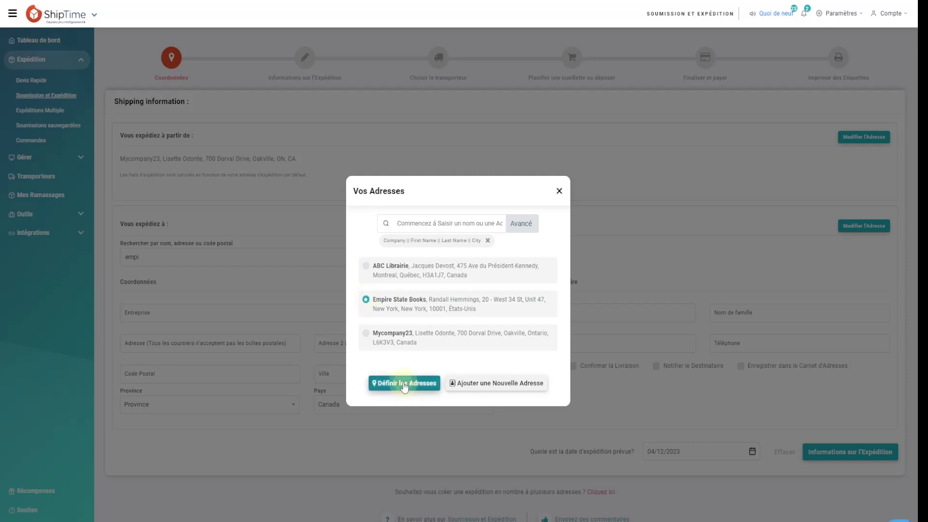
left_click(404, 383)
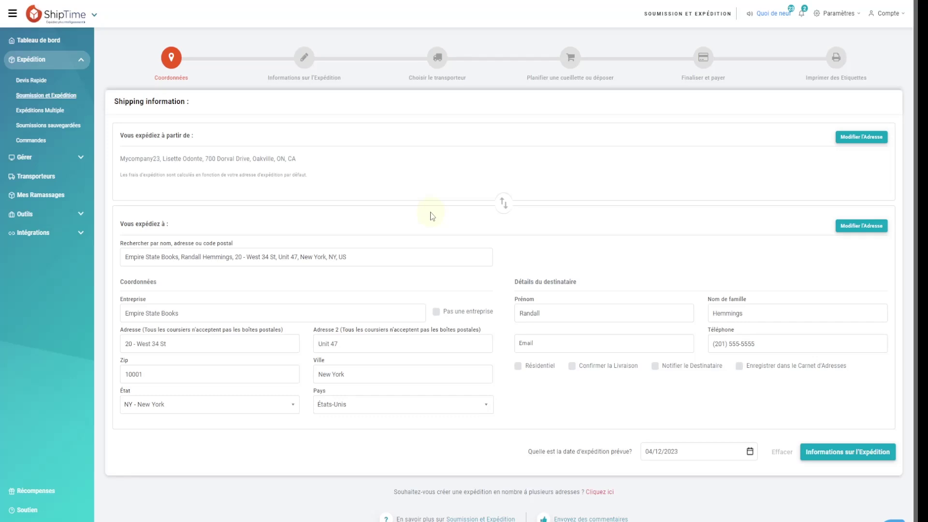
Enable and disable again the recipient's Résidentiel and Confirmer la Livraison options
left_click(518, 366)
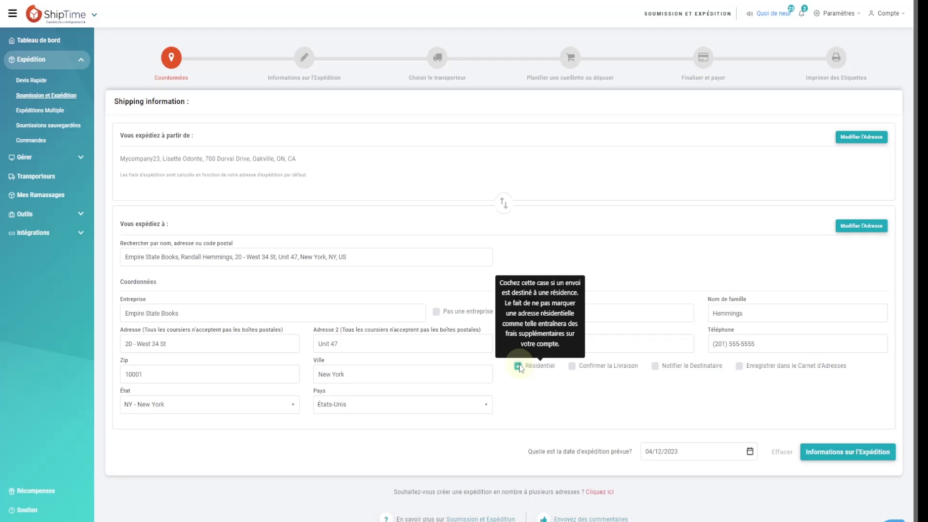
left_click(519, 367)
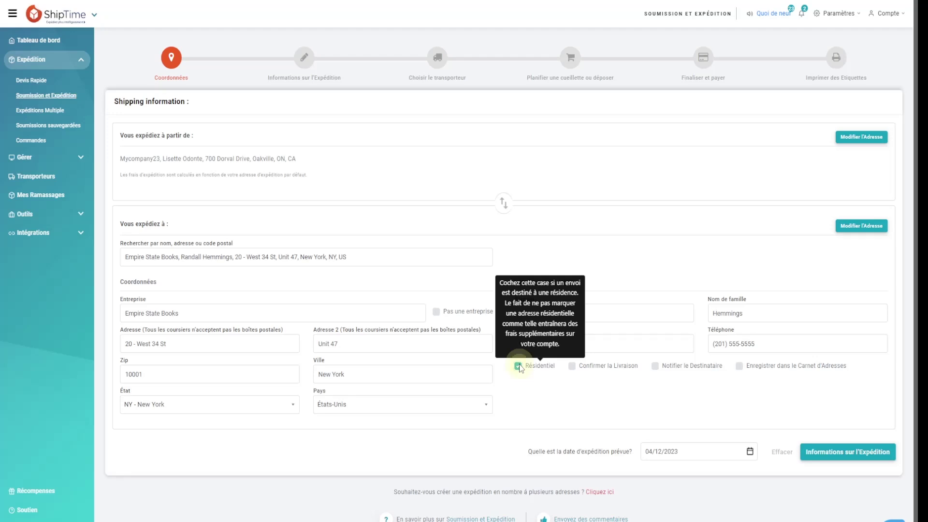
left_click(572, 366)
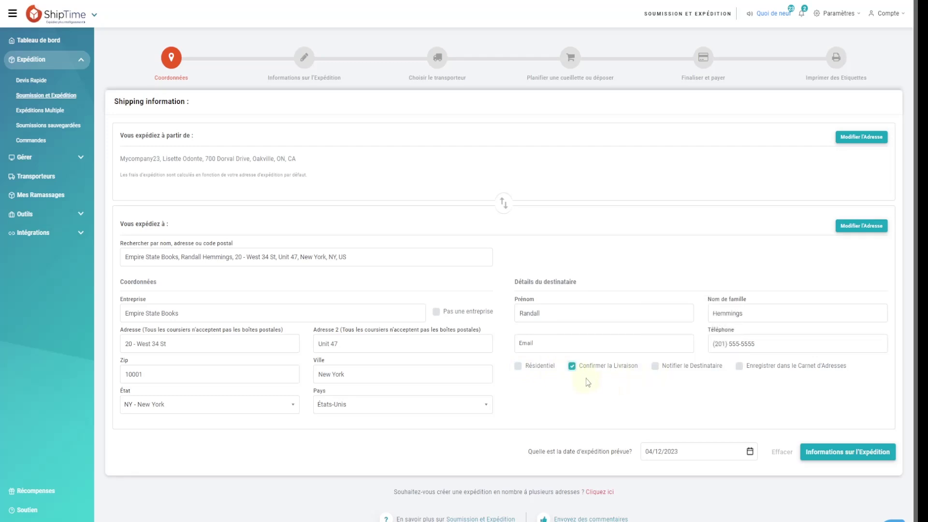
left_click(574, 367)
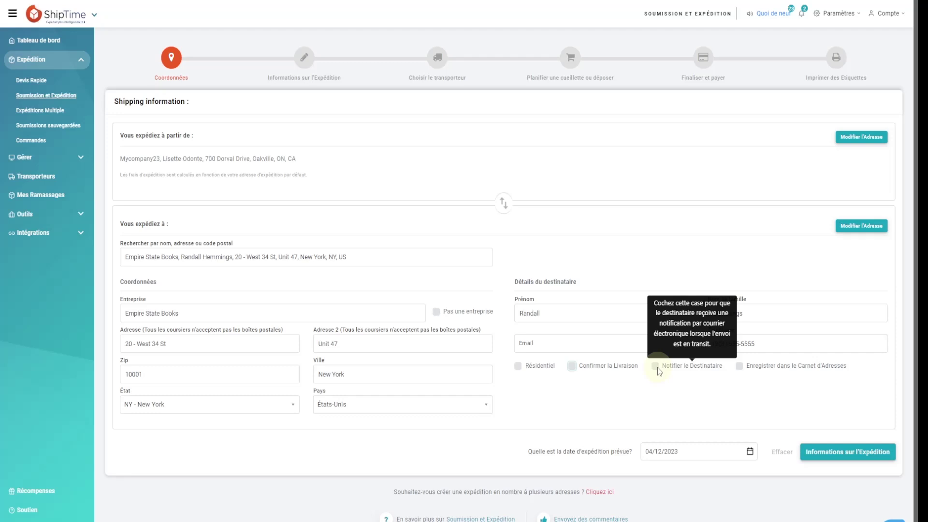
left_click(837, 16)
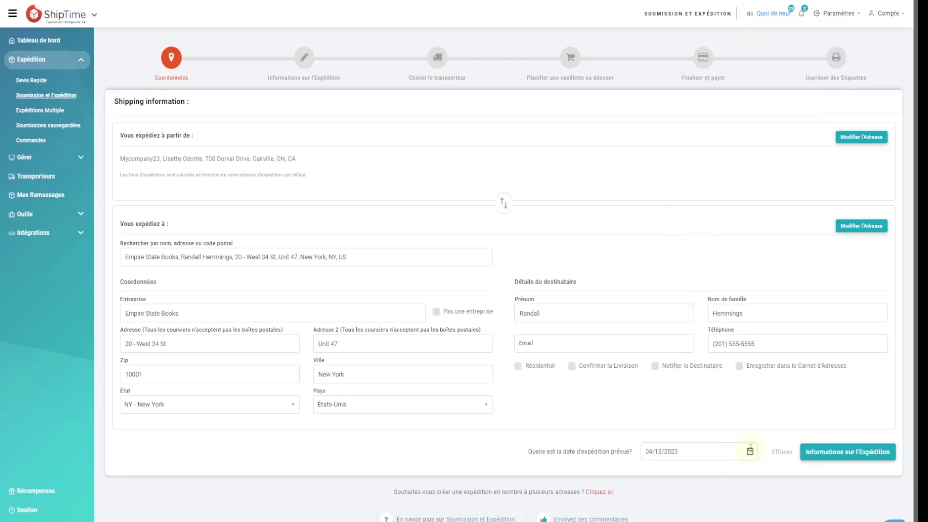
Set the planned shipping date to 04/13/2023 and continue to the shipment information
left_click(750, 451)
left_click(709, 389)
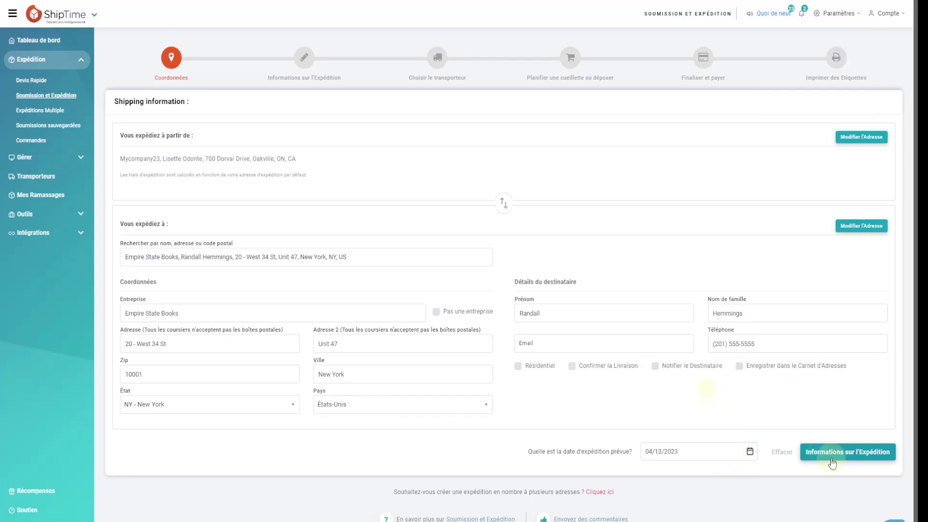
left_click(831, 453)
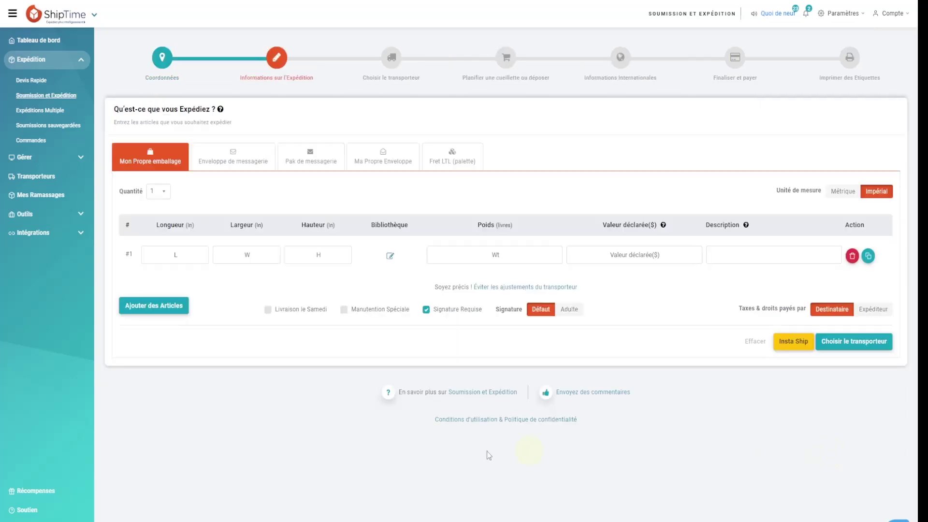
Enter package #1's length, width and height as 5 in each and its weight as 5 lb
left_click(175, 253)
type("5")
left_click(256, 252)
type("5")
left_click(328, 253)
type("5")
left_click(490, 253)
type("5")
Give package #1 a declared value of $50 and the description "chaussures"
left_click(639, 256)
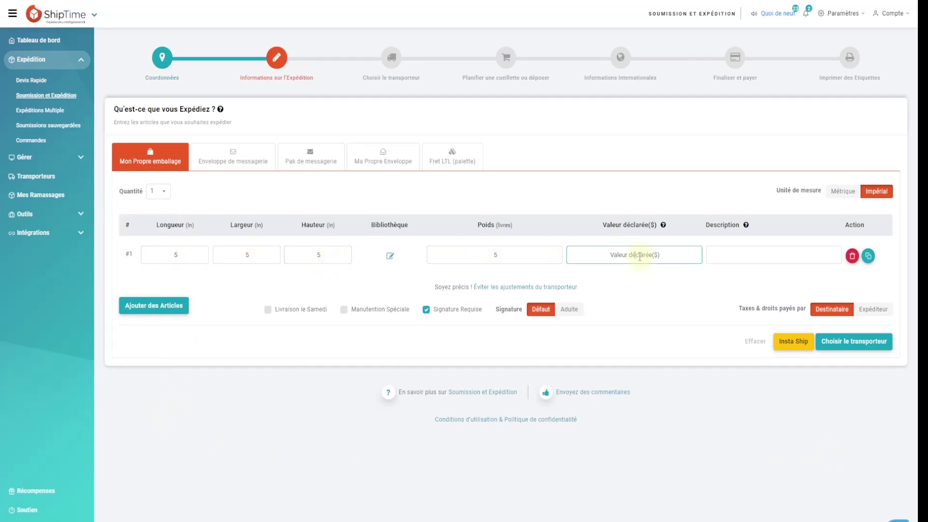
type("50")
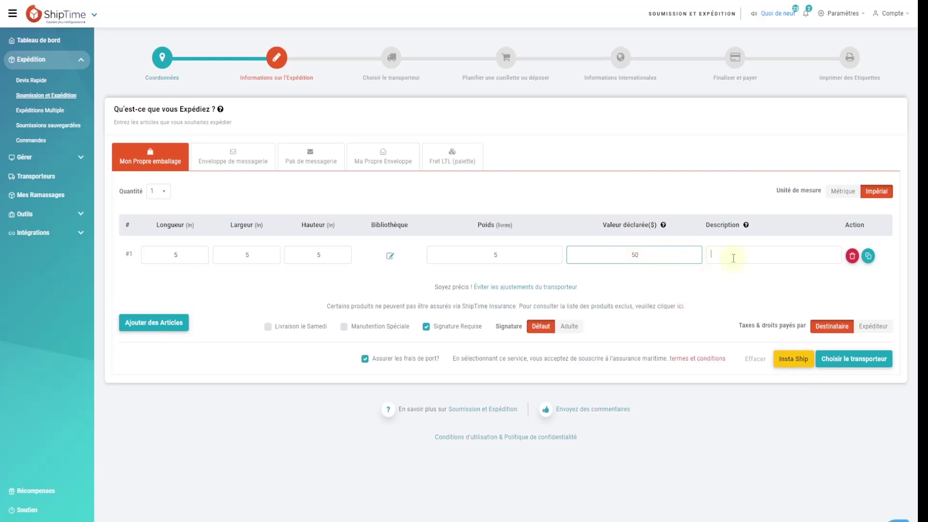
left_click(733, 255)
type("chaussures")
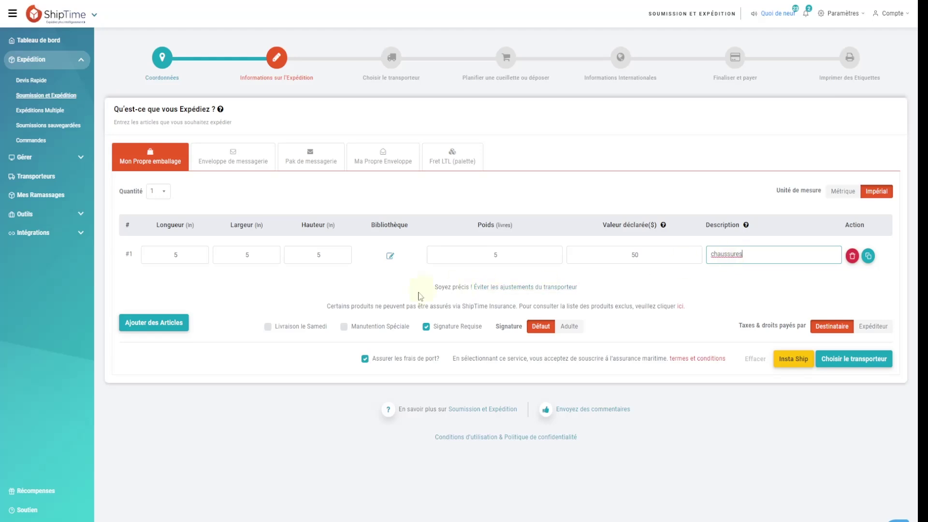
Enable and disable again Livraison le Samedi, Manutention Spéciale and the Adulte signature option for the shipment
left_click(268, 331)
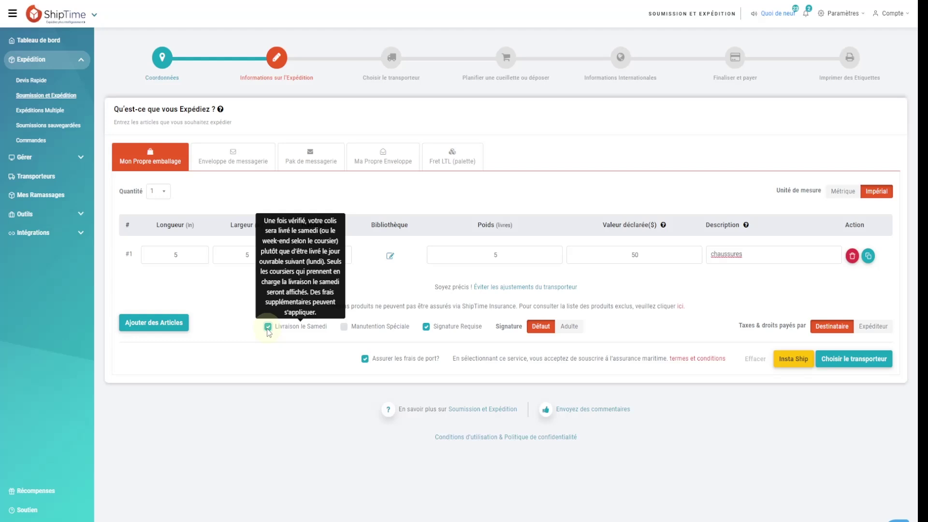
left_click(268, 328)
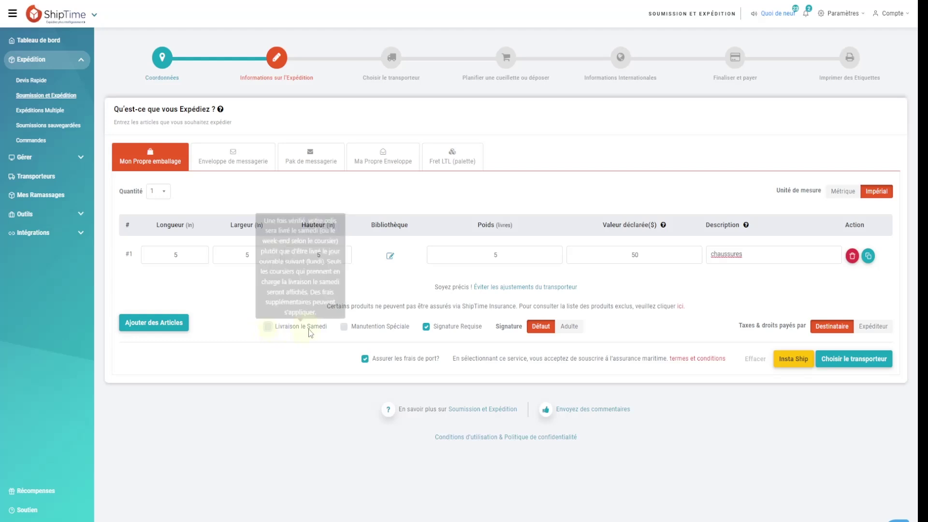
left_click(345, 328)
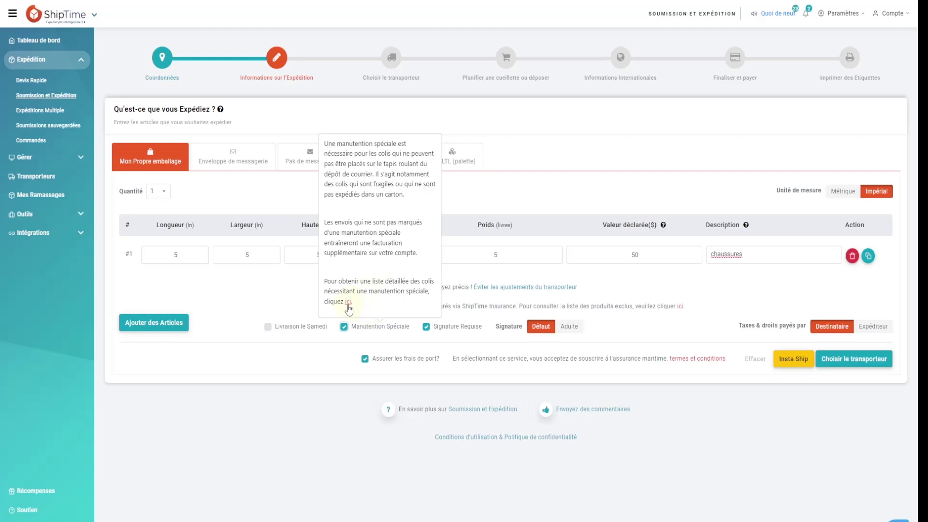
left_click(343, 327)
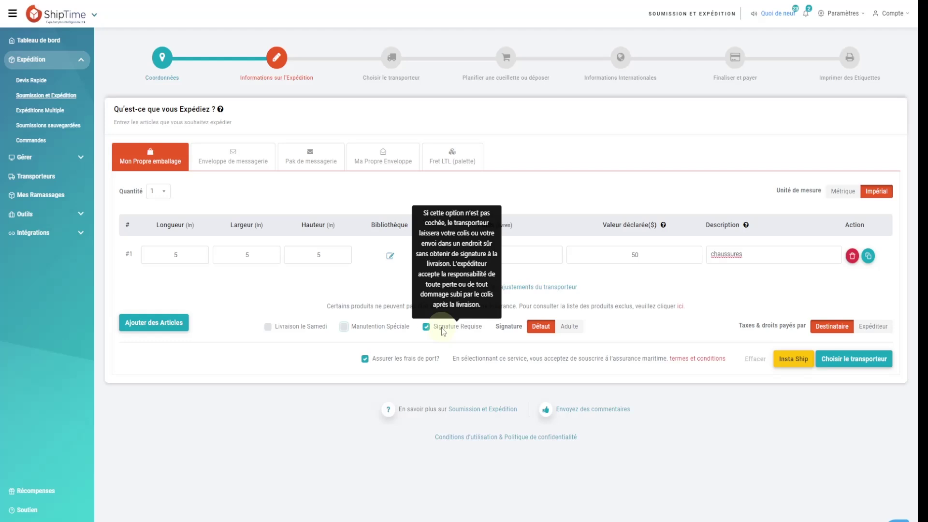
left_click(568, 327)
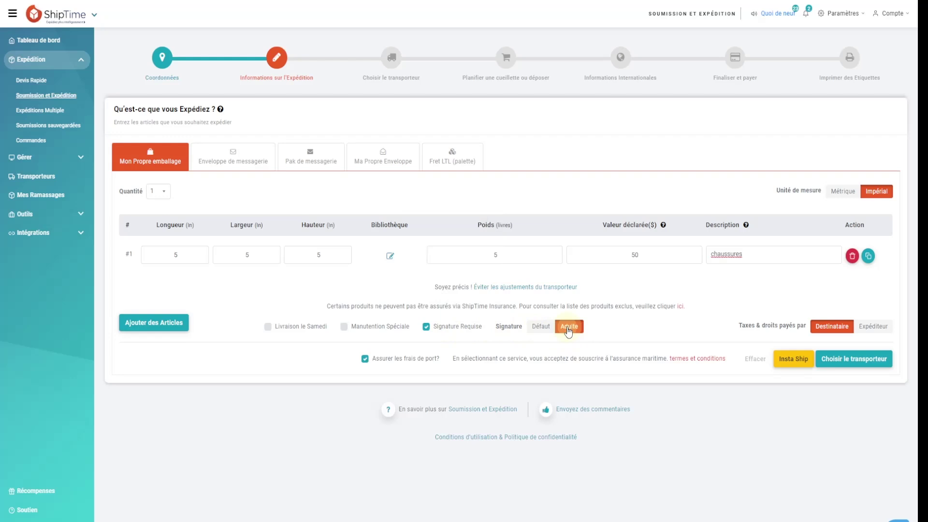
left_click(539, 327)
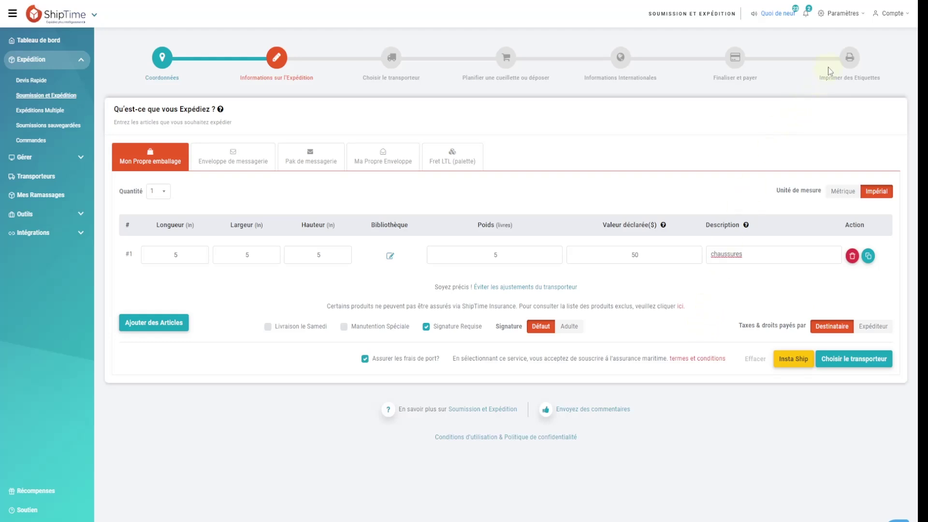
left_click(842, 17)
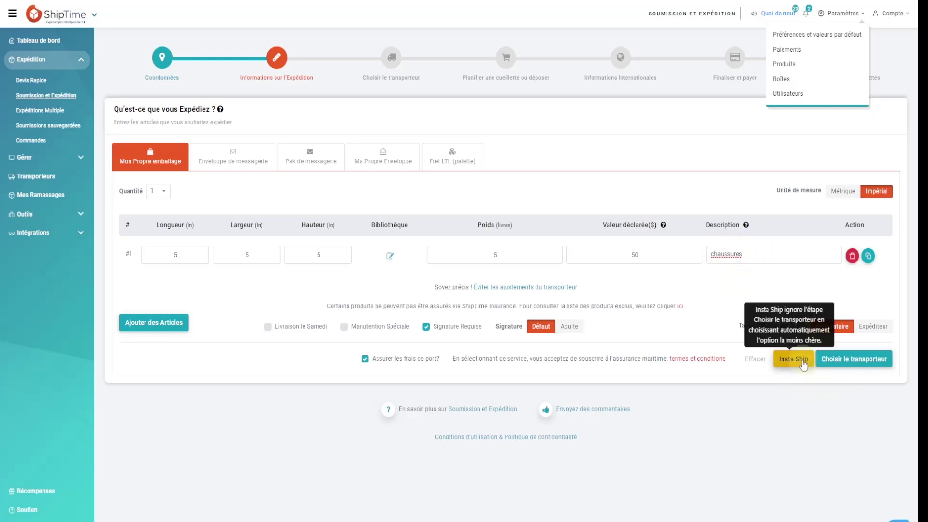
Continue to the carrier choice, review the price breakdowns of the offers and select the FedEx Ground service
left_click(848, 362)
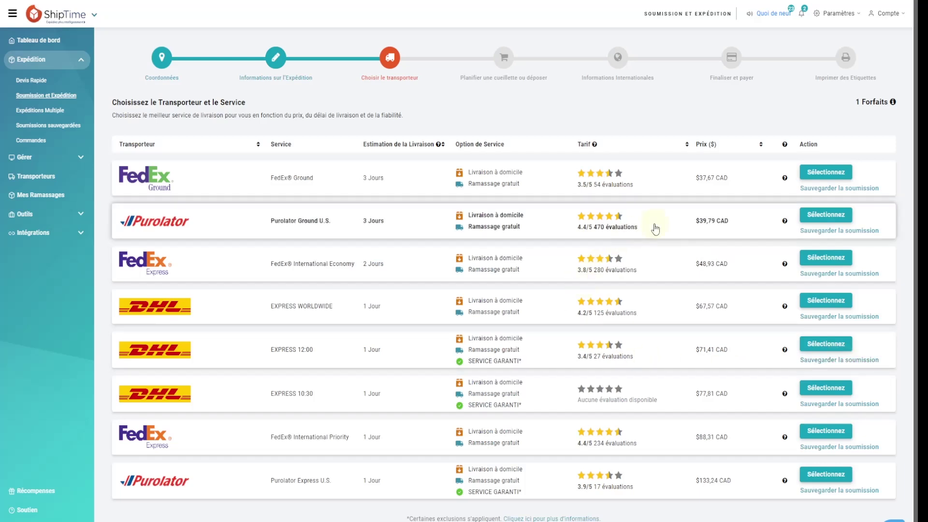
mouse_move(784, 179)
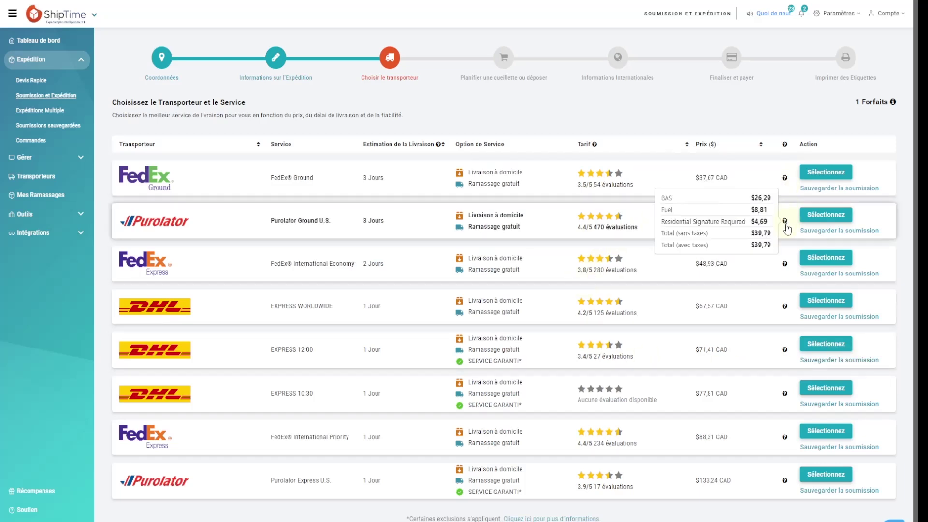
mouse_move(785, 271)
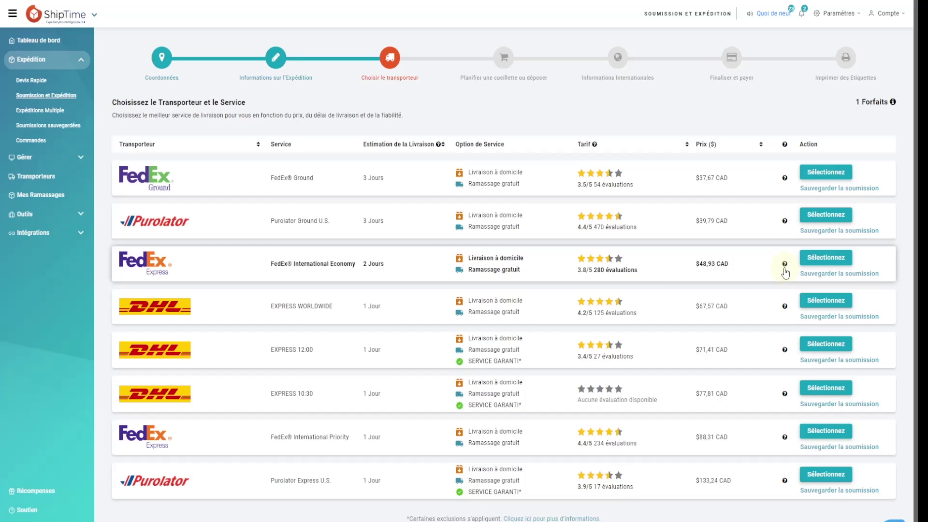
mouse_move(786, 312)
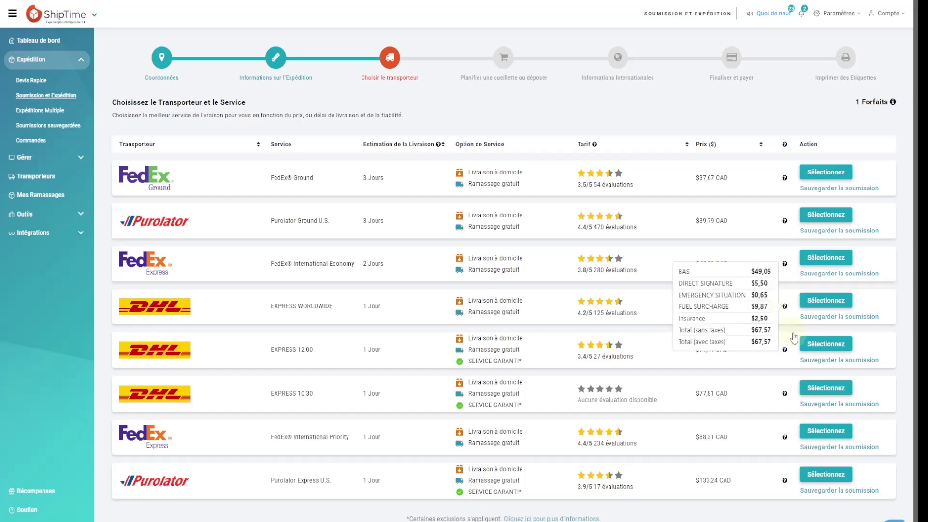
mouse_move(784, 357)
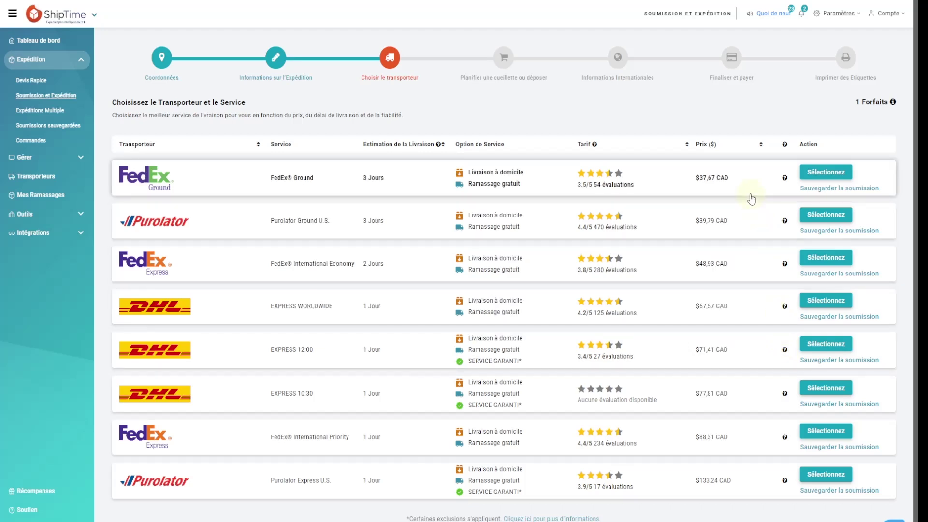
left_click(816, 174)
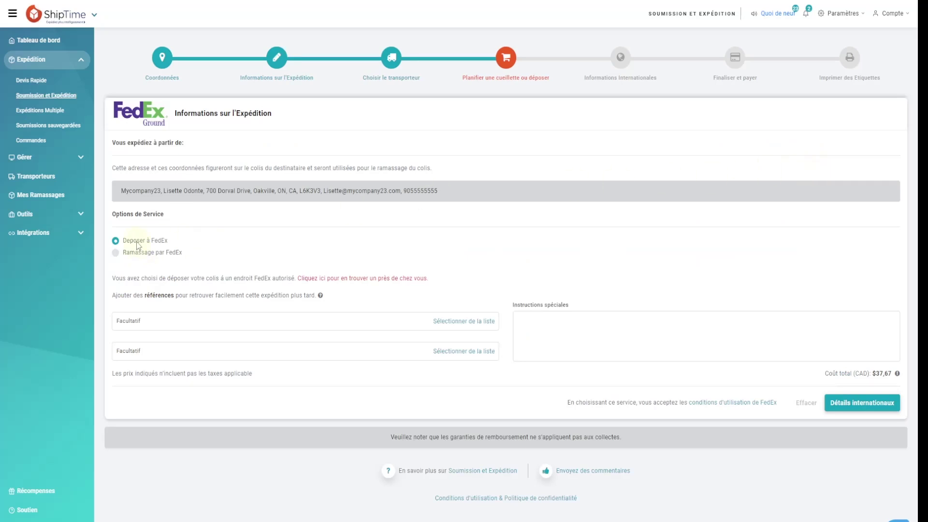
Choose pickup by FedEx and review the available pickup dates, start times and pickup locations
left_click(115, 254)
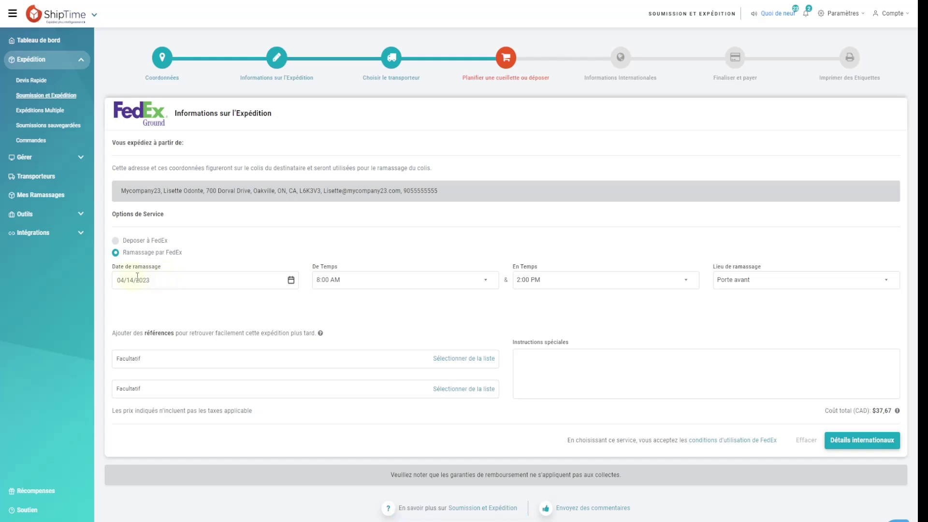
left_click(291, 281)
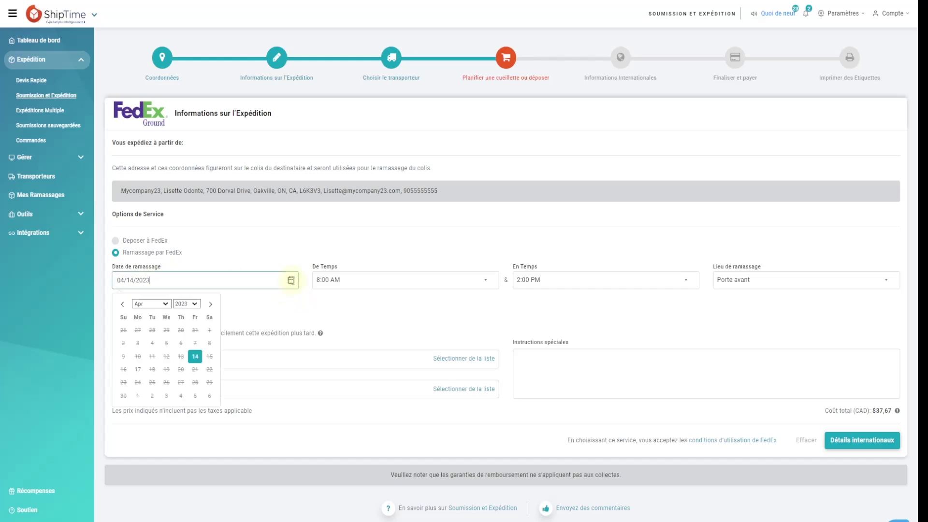
left_click(386, 280)
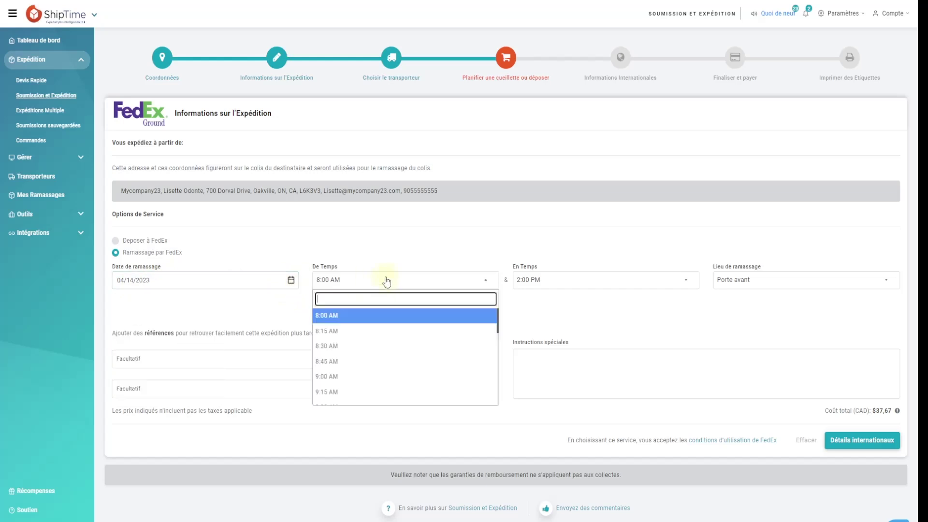
left_click(799, 286)
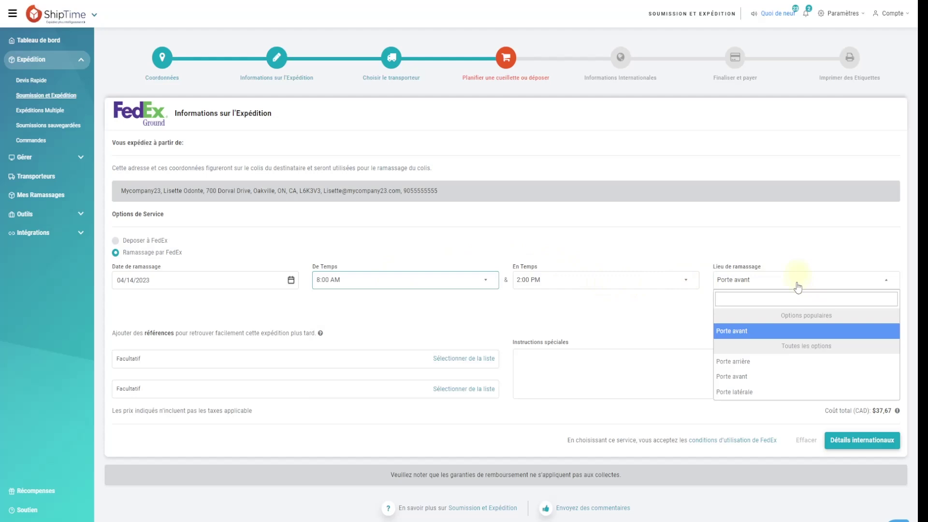
left_click(635, 316)
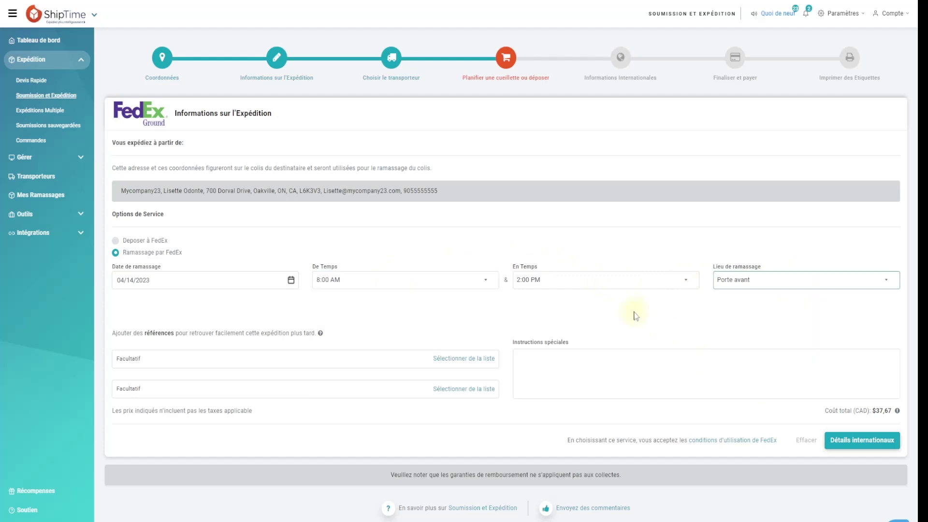
Go through the two optional reference fields and the Instructions spéciales field
left_click(152, 362)
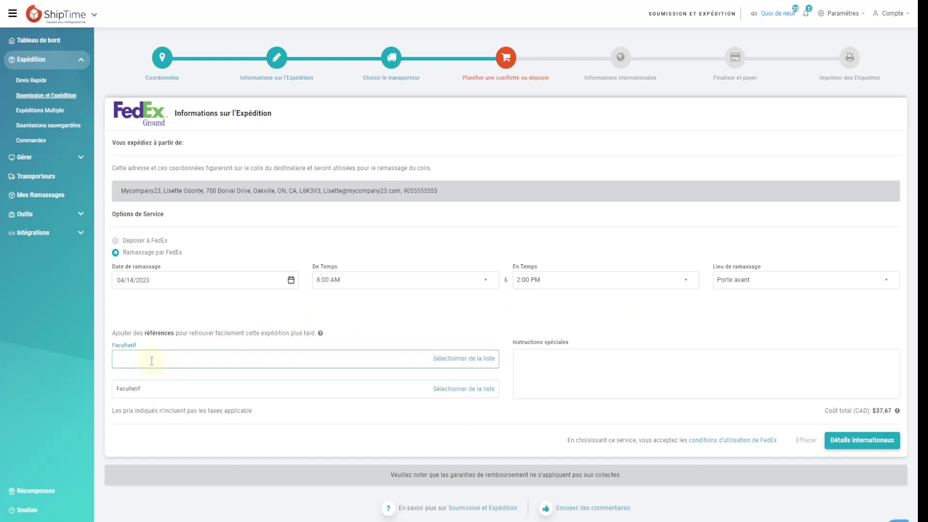
left_click(145, 389)
left_click(570, 366)
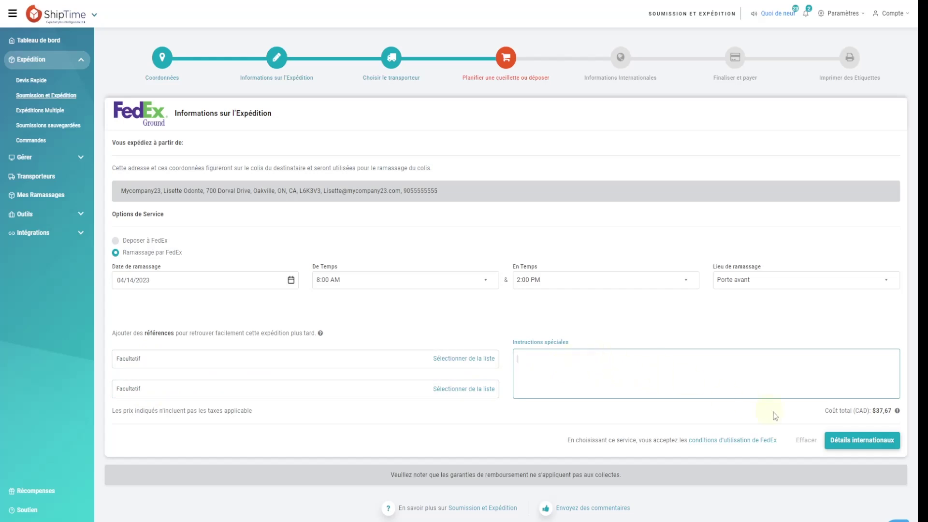
Continue to the international details and review the recipient's tax identification field and the available shipment reasons
left_click(863, 442)
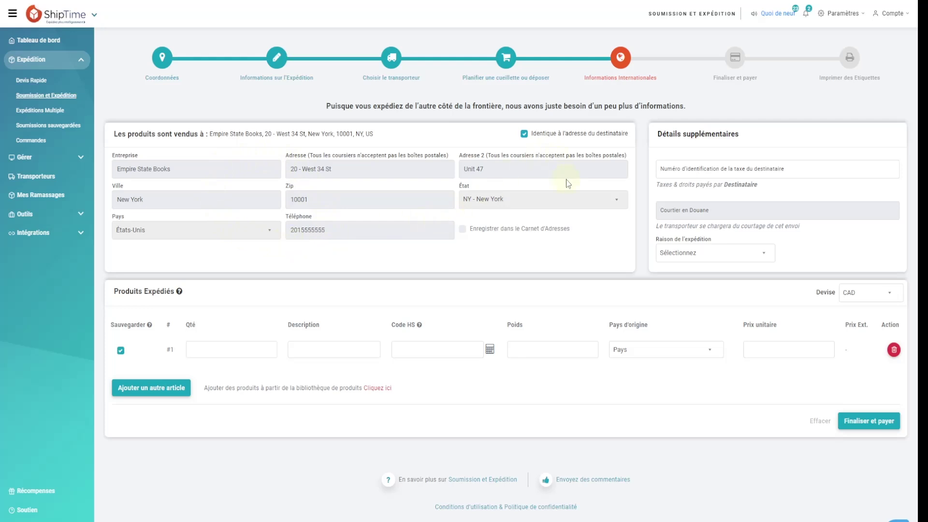
left_click(673, 169)
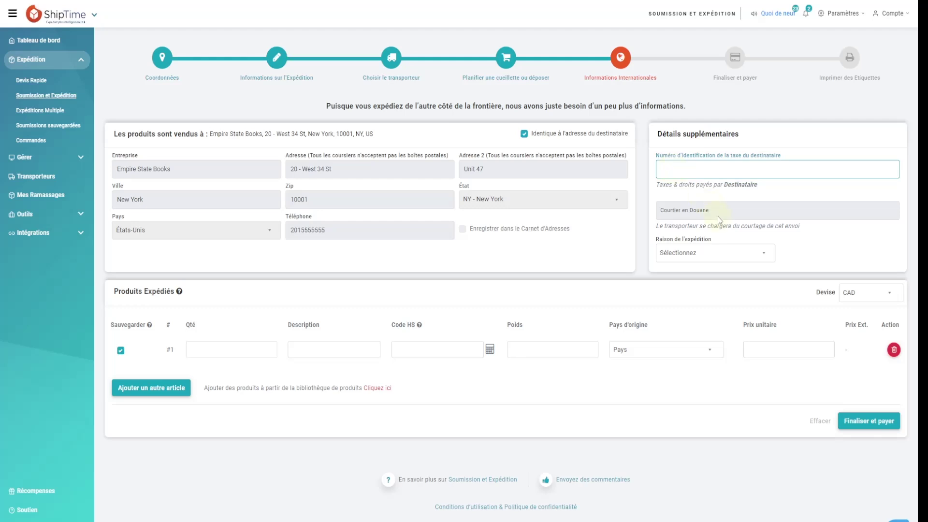
left_click(764, 257)
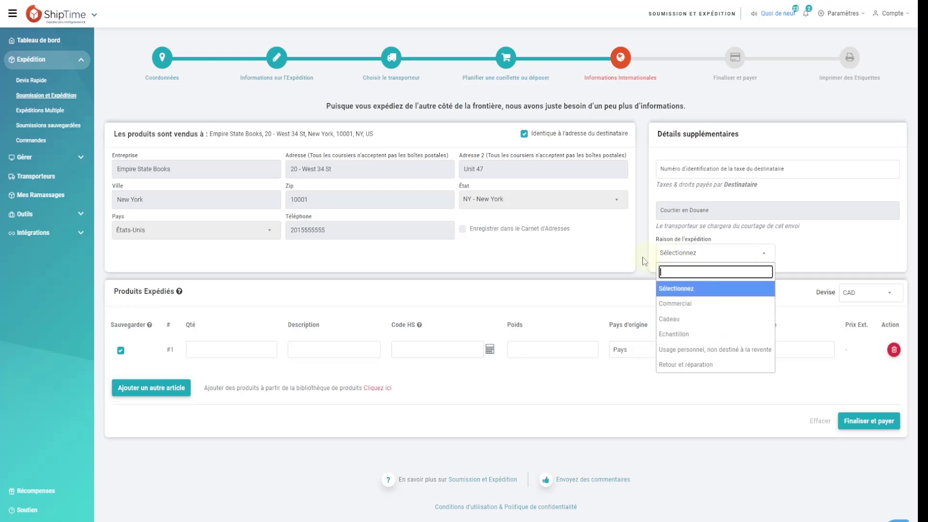
left_click(545, 292)
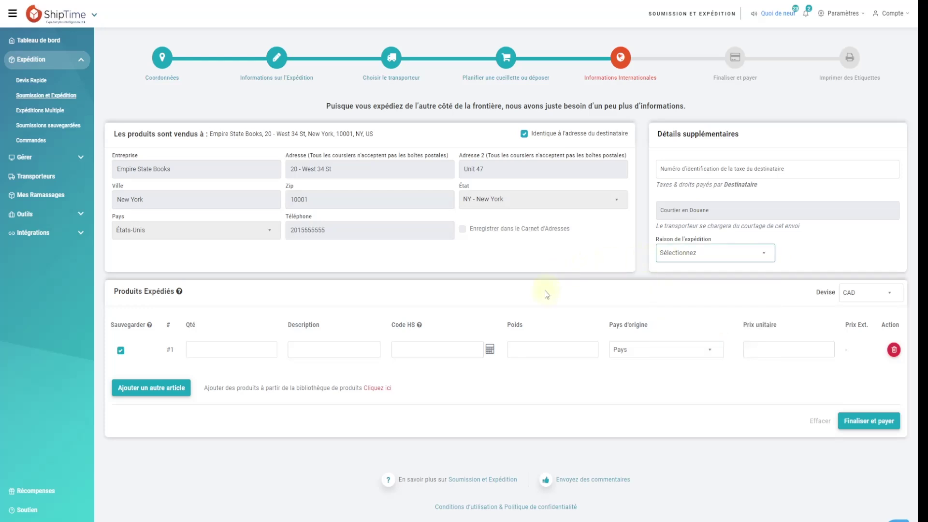
Go through the shipped product's quantity, description, weight, country of origin, unit price and HS code fields
left_click(215, 346)
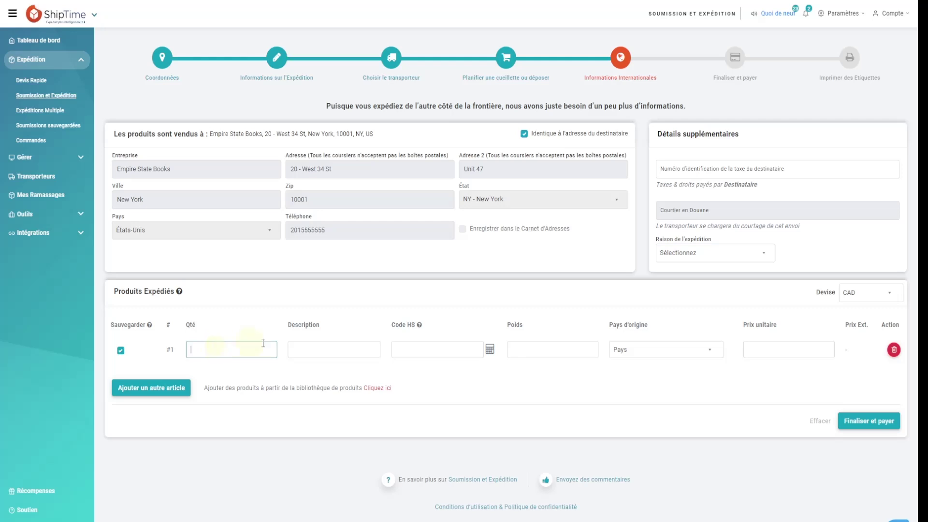
left_click(306, 348)
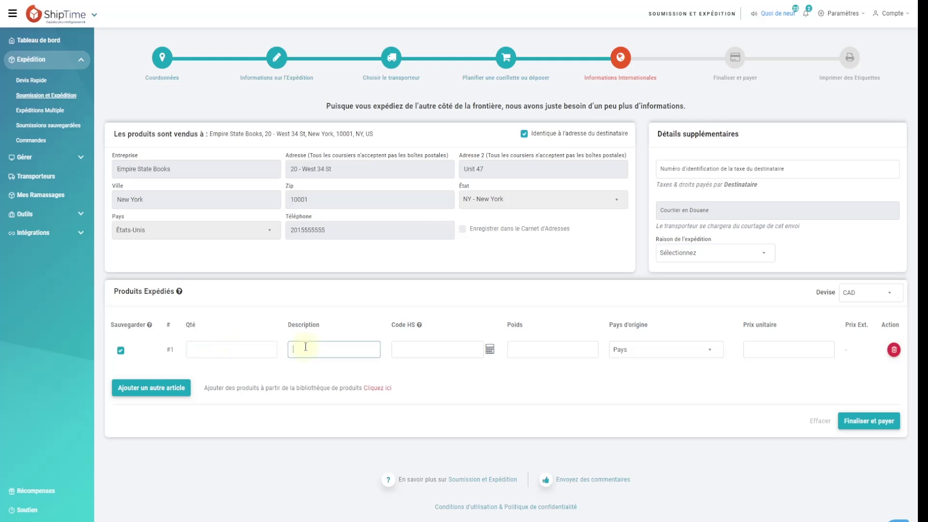
left_click(533, 348)
left_click(660, 352)
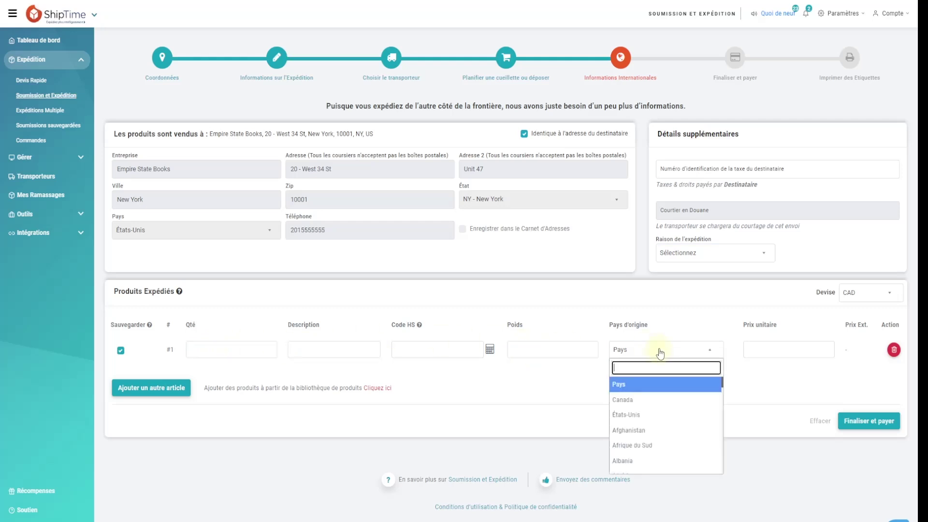
left_click(761, 346)
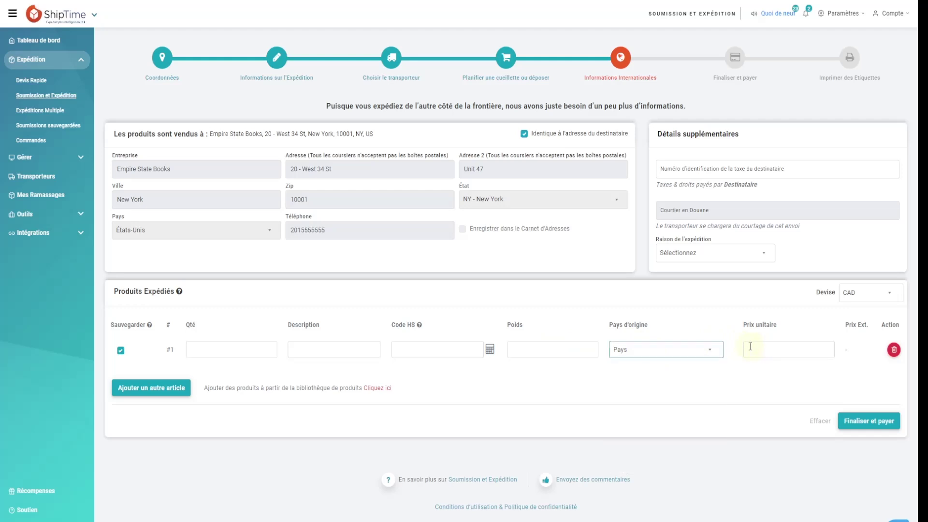
left_click(455, 351)
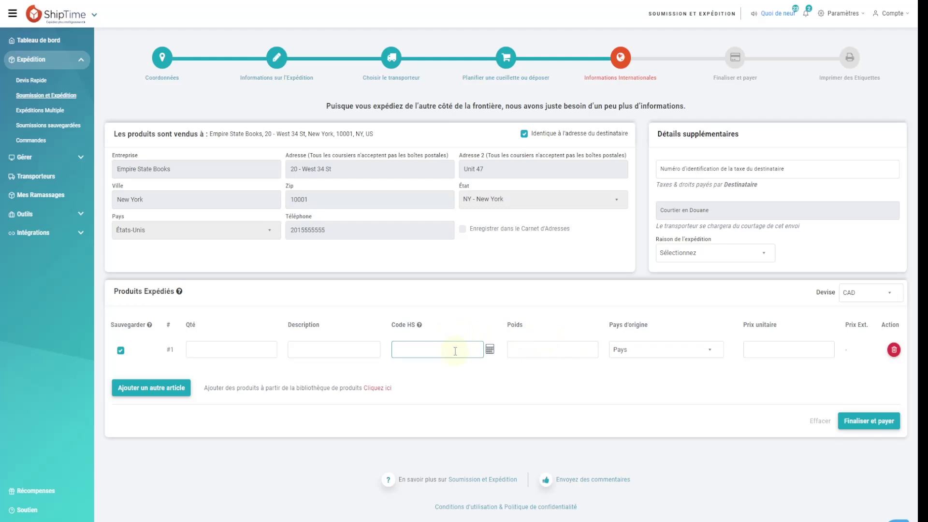
mouse_move(418, 328)
Open the Canada Post HS code finder and search for "chaussures de course" with États-Unis as destination
left_click(490, 352)
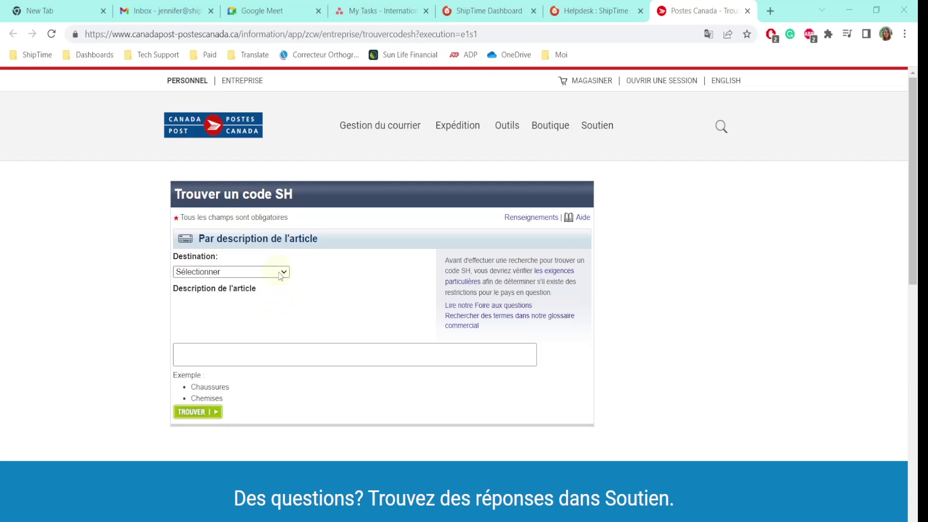
left_click(273, 271)
left_click(197, 303)
left_click(217, 353)
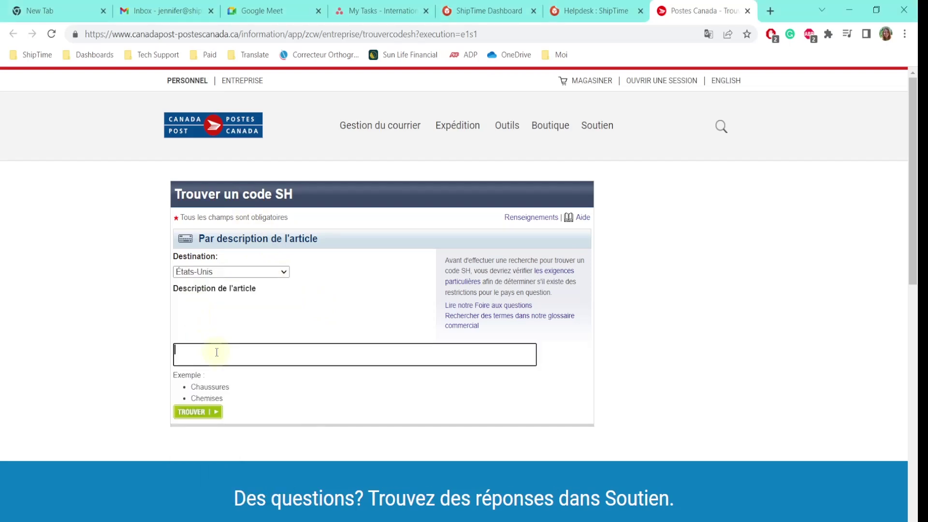
type("chaussures de course")
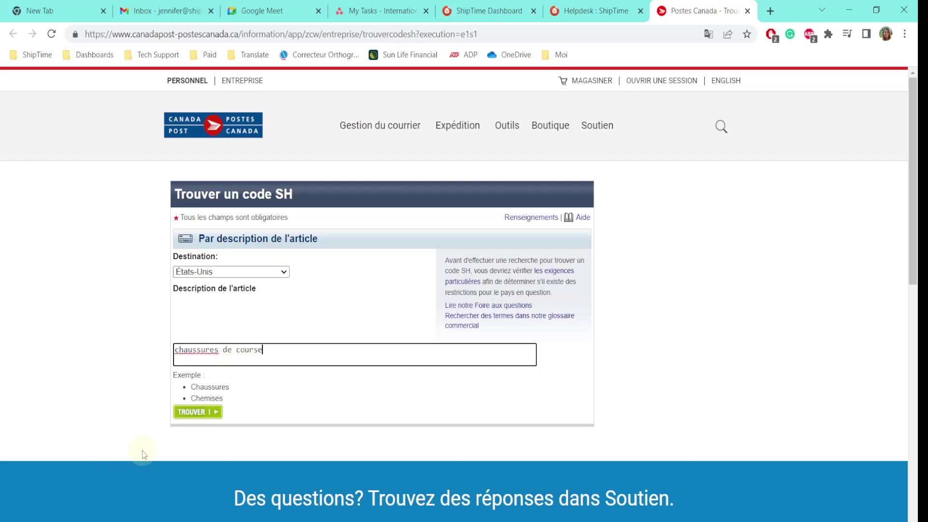
left_click(190, 413)
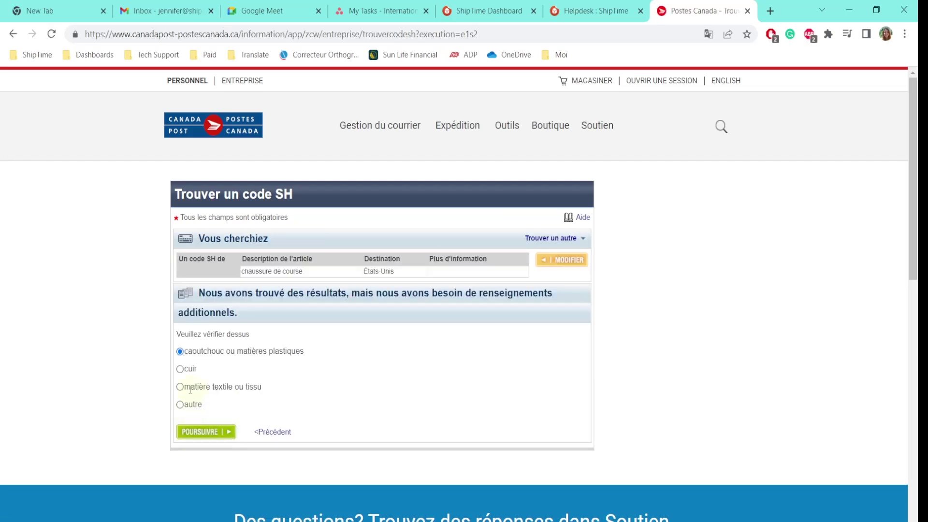
Specify a cuir upper, a caoutchouc ou matières plastiques outsole and the couvrant la cheville style, and select the resulting HS code
left_click(180, 369)
left_click(194, 433)
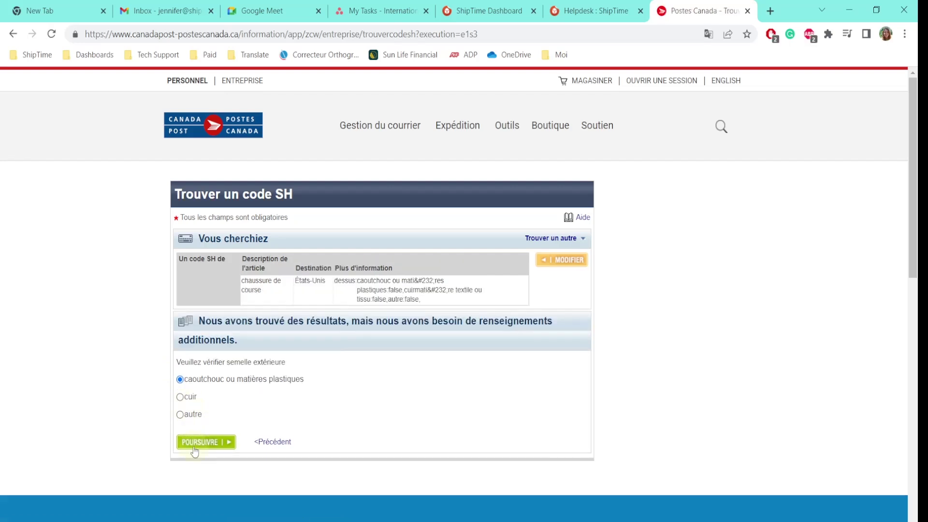
left_click(195, 442)
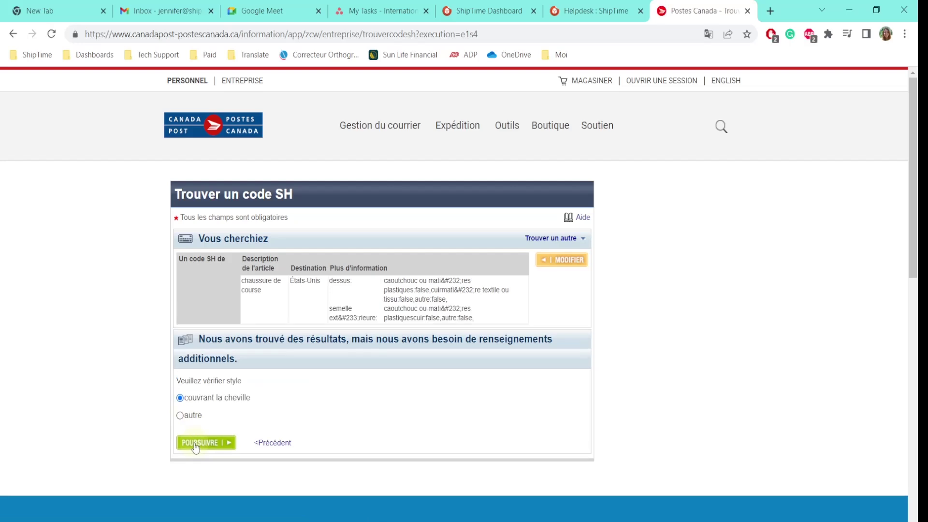
left_click(195, 446)
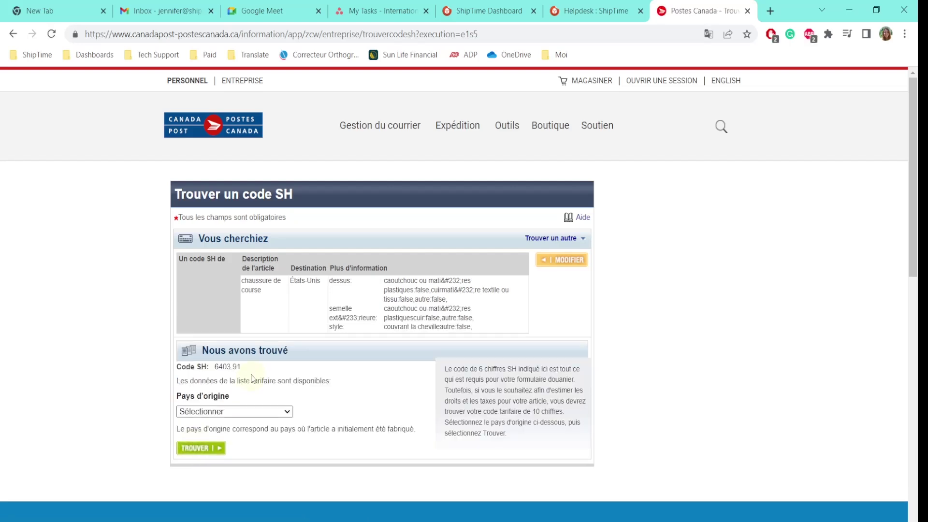
left_click_drag(241, 367, 208, 381)
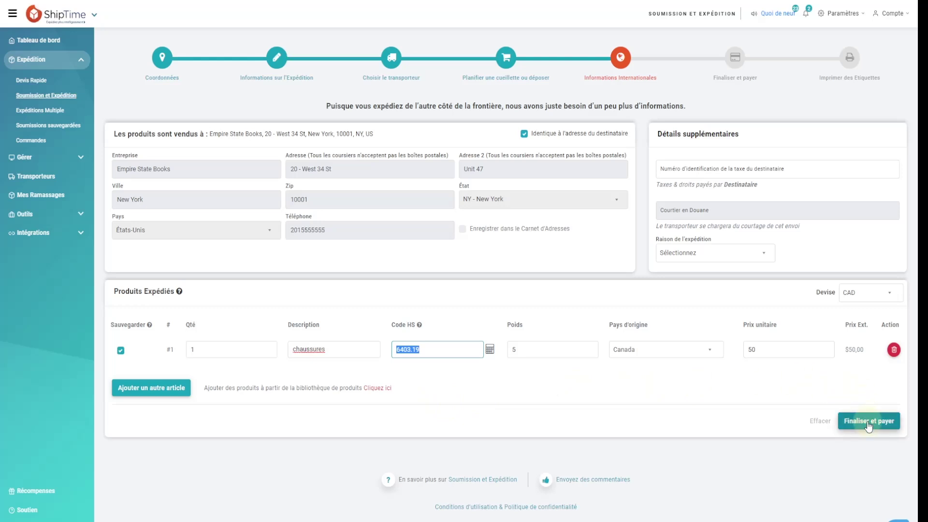
Set the shipment reason to Commercial, finalize the shipment and proceed to payment using the account credit
left_click(762, 257)
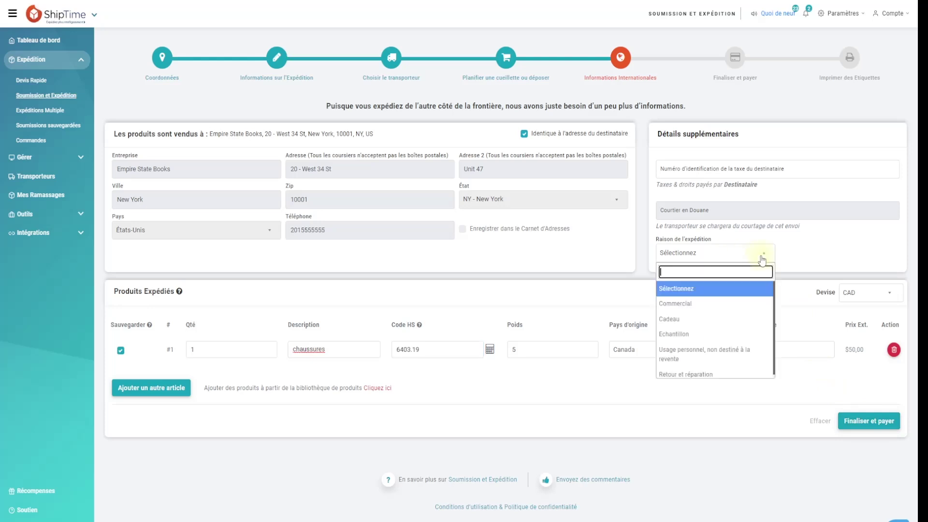
left_click(677, 304)
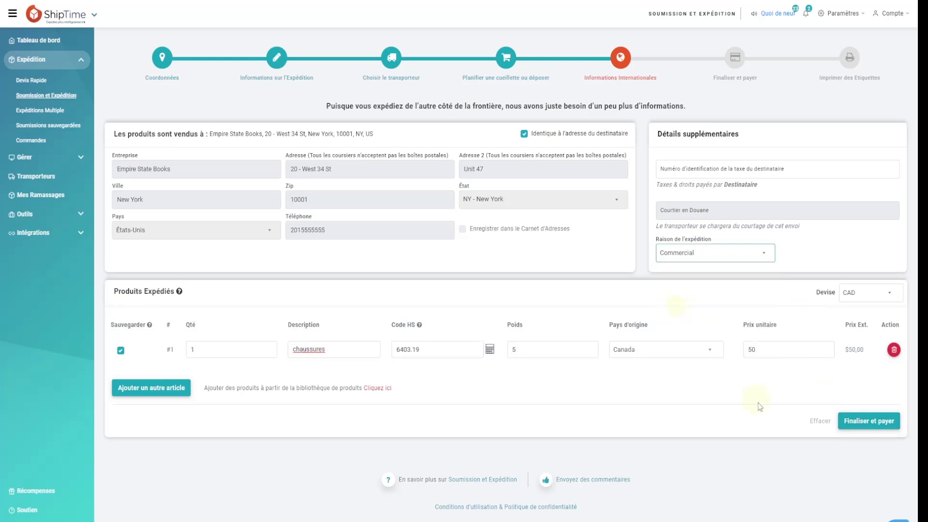
left_click(859, 422)
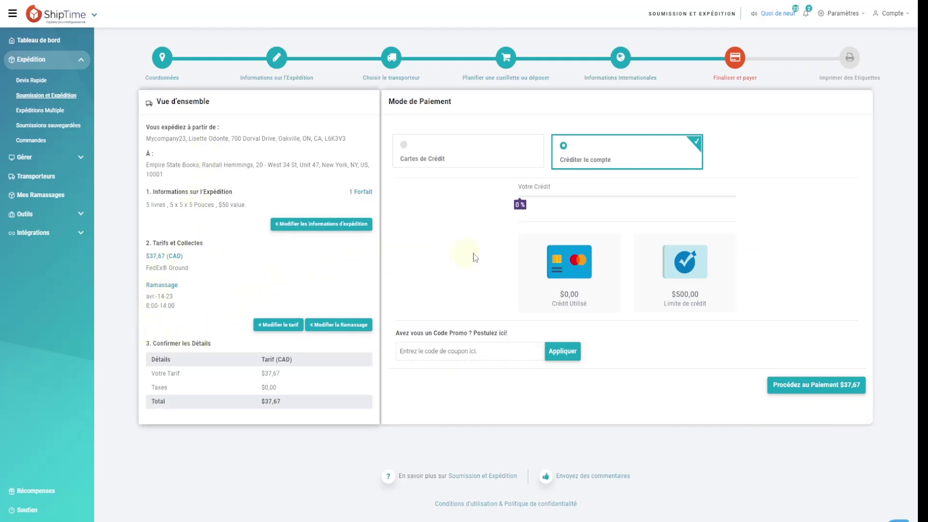
left_click(815, 392)
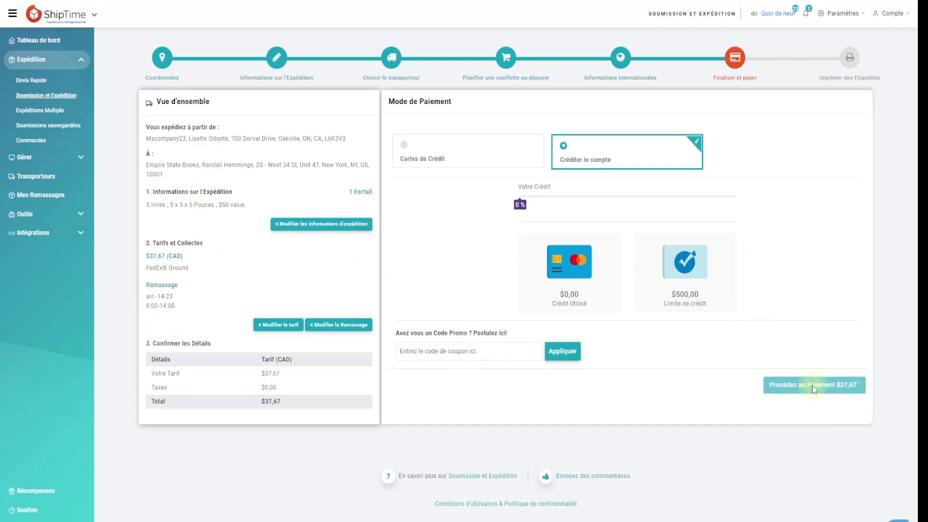